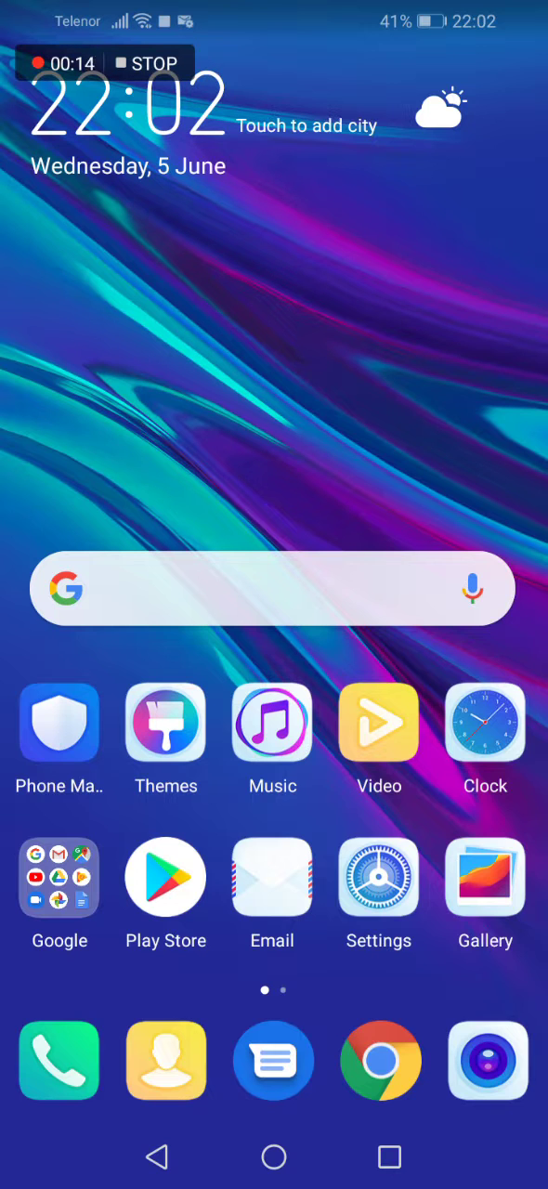
# Step: From the Google apps folder, bring up recent apps and put YouTube in the top split-screen half
pyautogui.click(60, 877)
pyautogui.click(390, 1156)
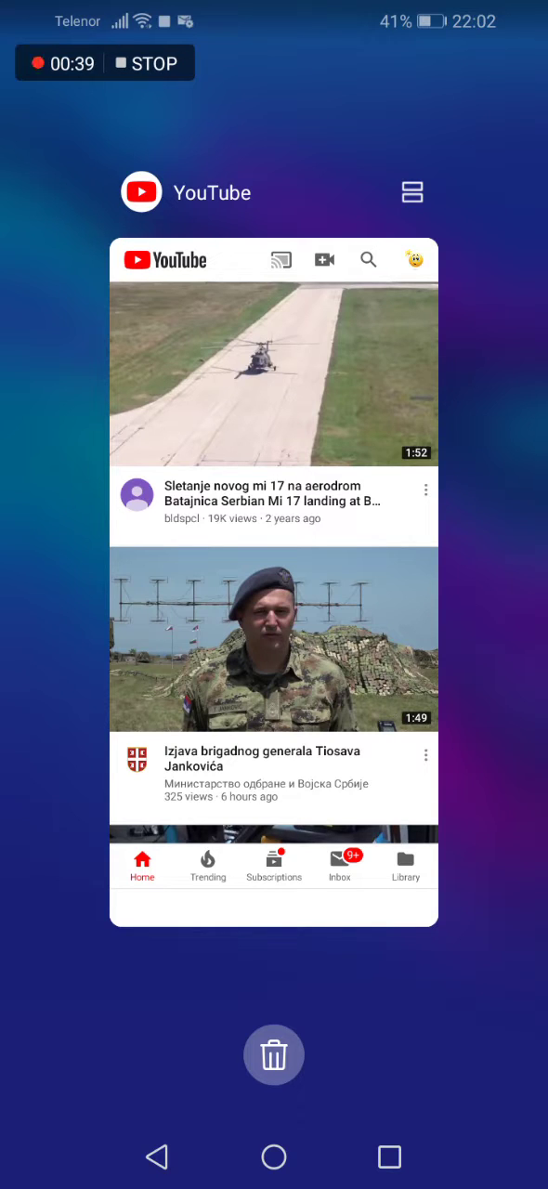
pyautogui.click(412, 193)
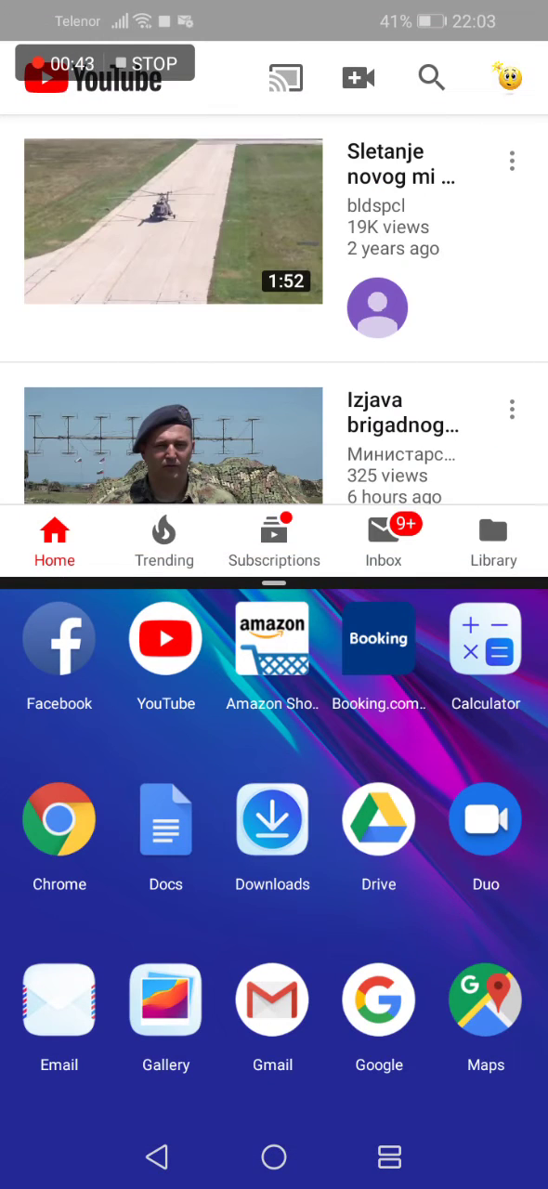
pyautogui.scroll(-3, 274, 325)
pyautogui.scroll(-5, 274, 325)
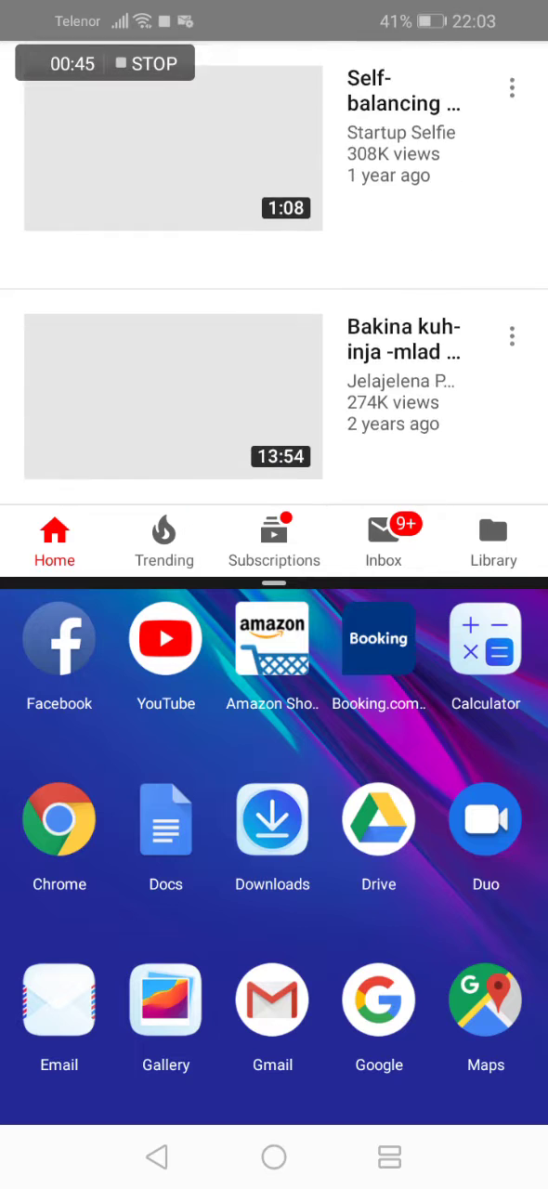
pyautogui.scroll(-3, 274, 325)
pyautogui.scroll(-2, 274, 325)
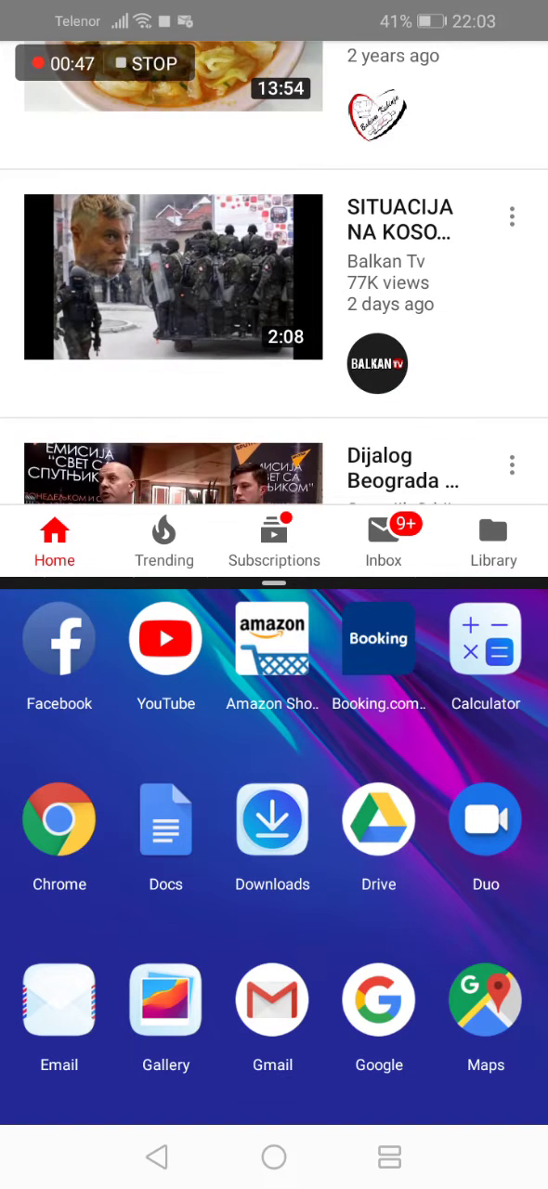
pyautogui.scroll(-2, 274, 325)
pyautogui.scroll(-1, 274, 325)
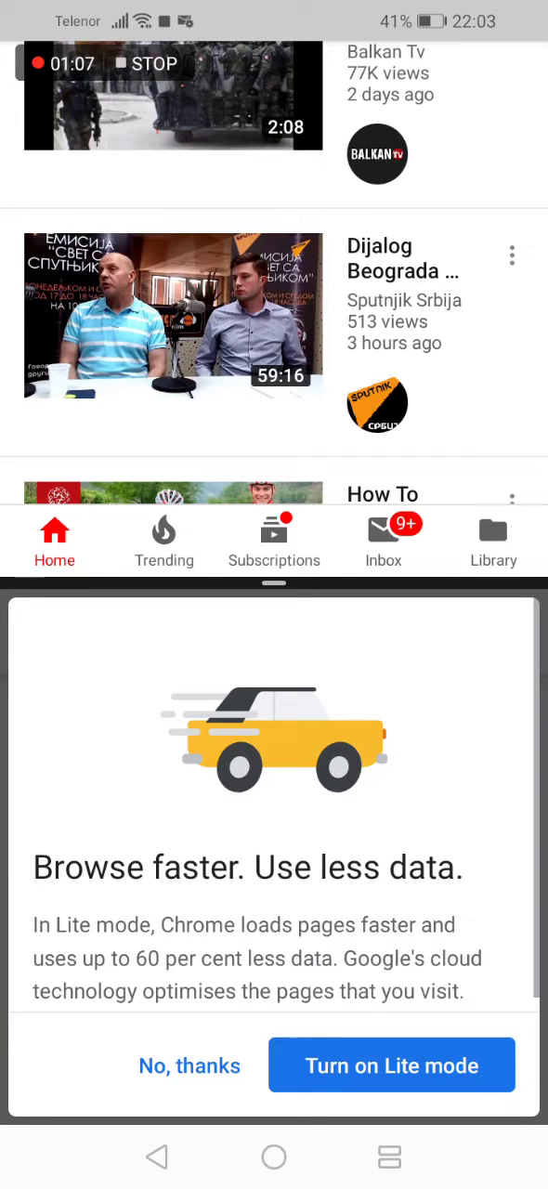
# Step: Decline Chrome's Lite mode, then resize the divider so Chrome gets most of the screen
pyautogui.click(189, 1065)
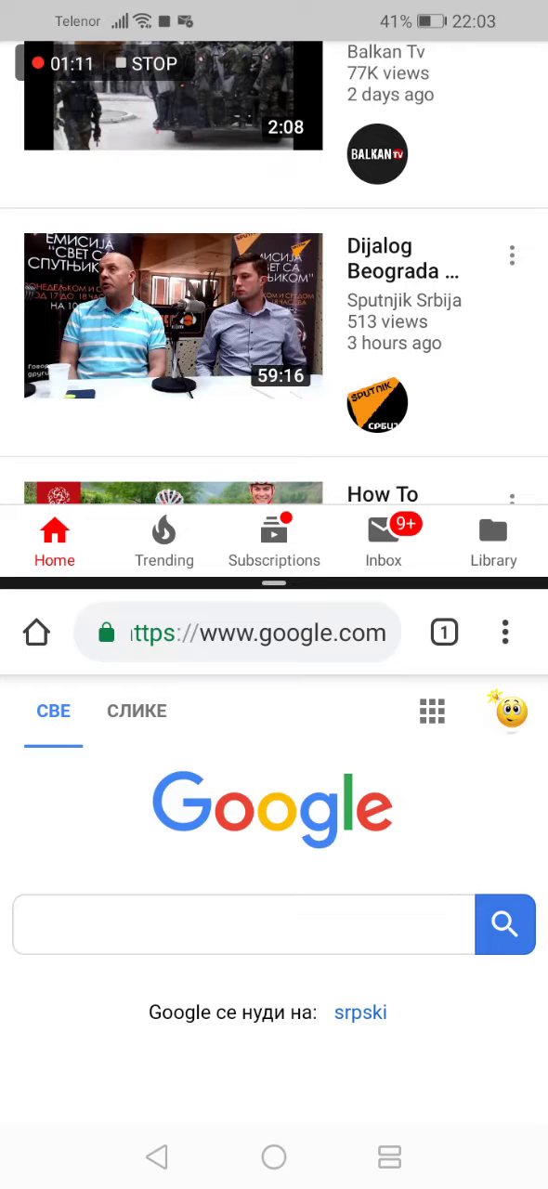
pyautogui.moveTo(335, 583)
pyautogui.mouseDown()
pyautogui.moveTo(335, 536)
pyautogui.moveTo(348, 475)
pyautogui.mouseUp()
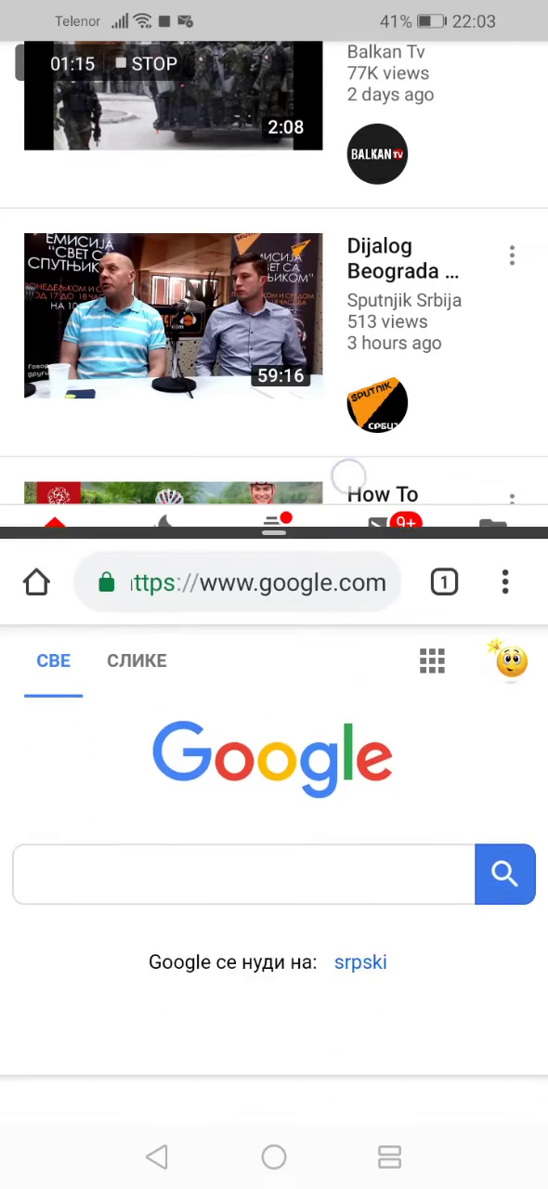
pyautogui.moveTo(274, 531); pyautogui.dragTo(274, 808)
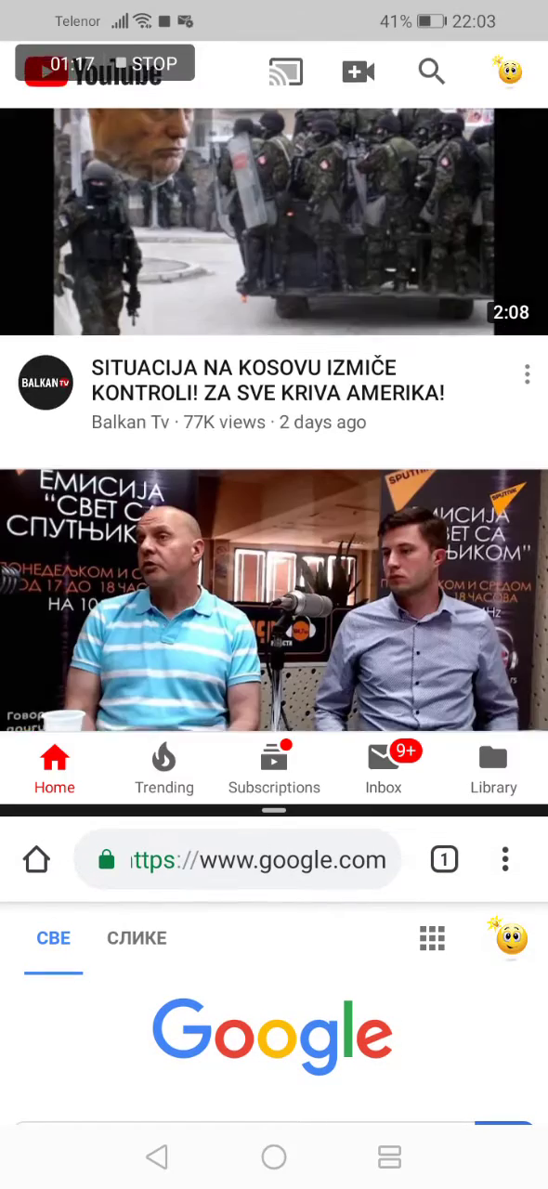
pyautogui.scroll(-8, 274, 465)
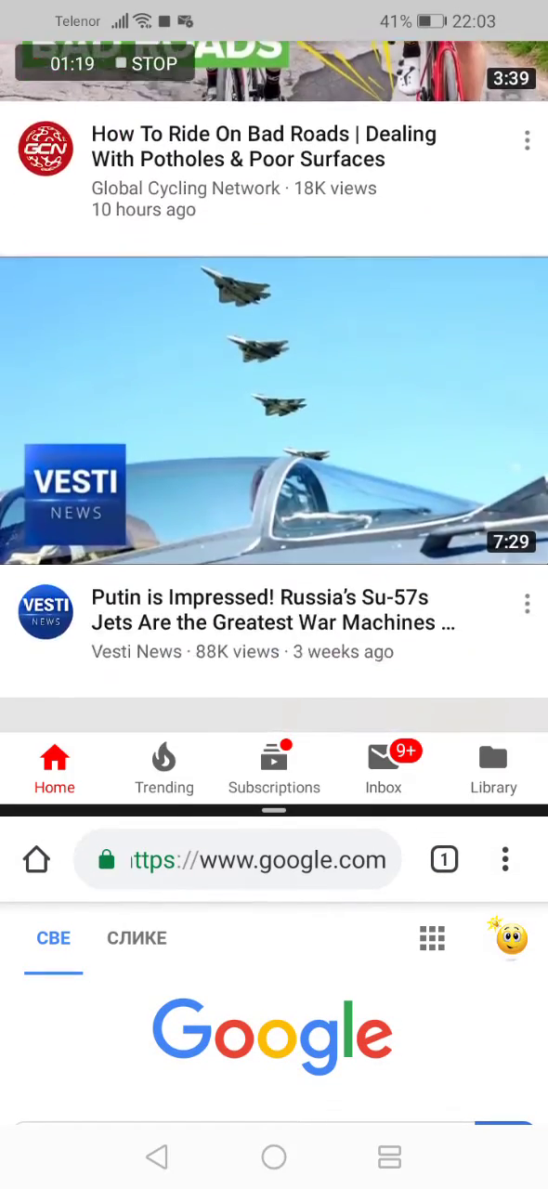
pyautogui.scroll(-8, 274, 464)
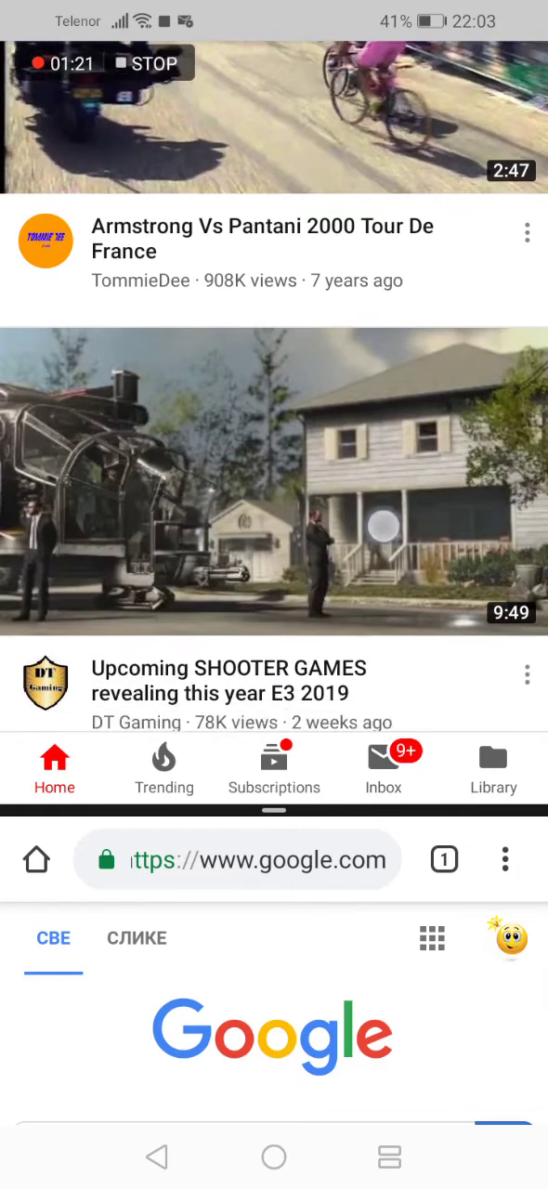
pyautogui.scroll(-2, 384, 527)
pyautogui.moveTo(274, 808)
pyautogui.mouseDown()
pyautogui.moveTo(274, 524)
pyautogui.moveTo(274, 808)
pyautogui.mouseUp()
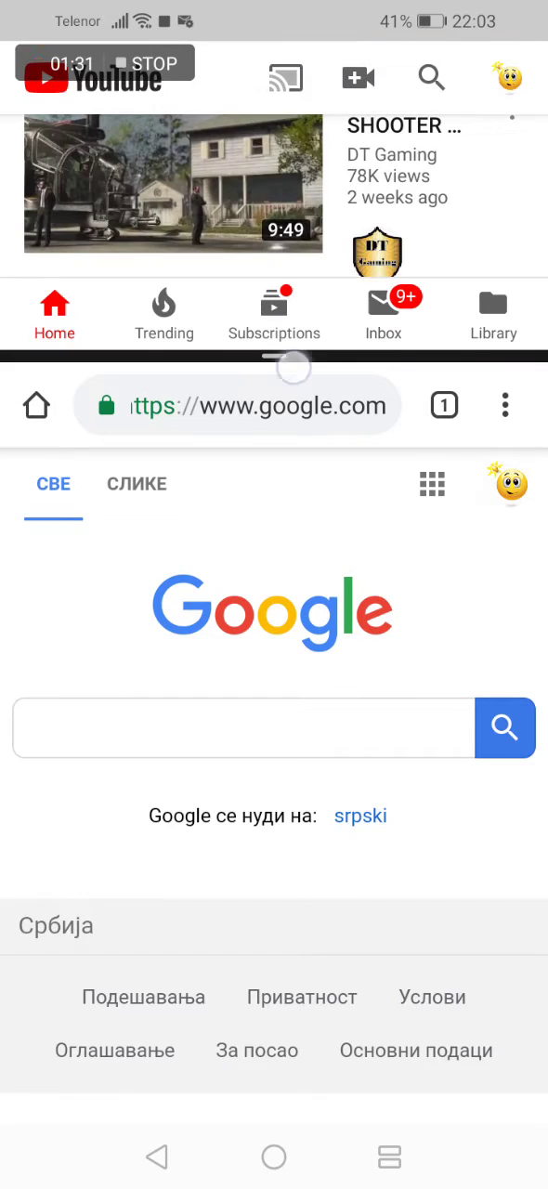
# Step: Drag the divider back to mid-screen, then to the bottom edge to close Chrome's pane
pyautogui.moveTo(292, 357); pyautogui.dragTo(316, 640)
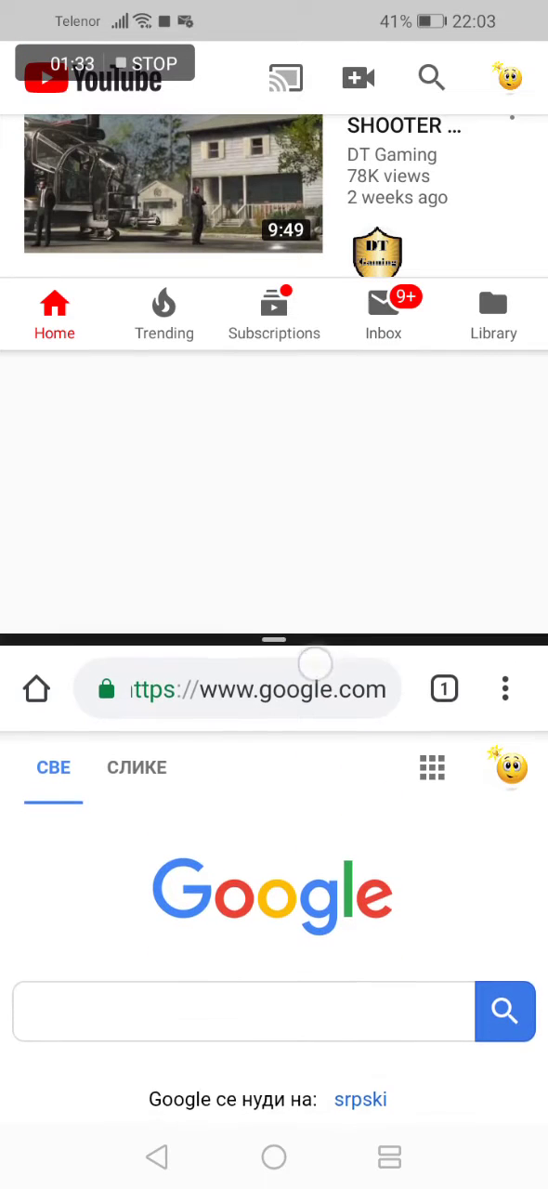
pyautogui.scroll(-3, 274, 279)
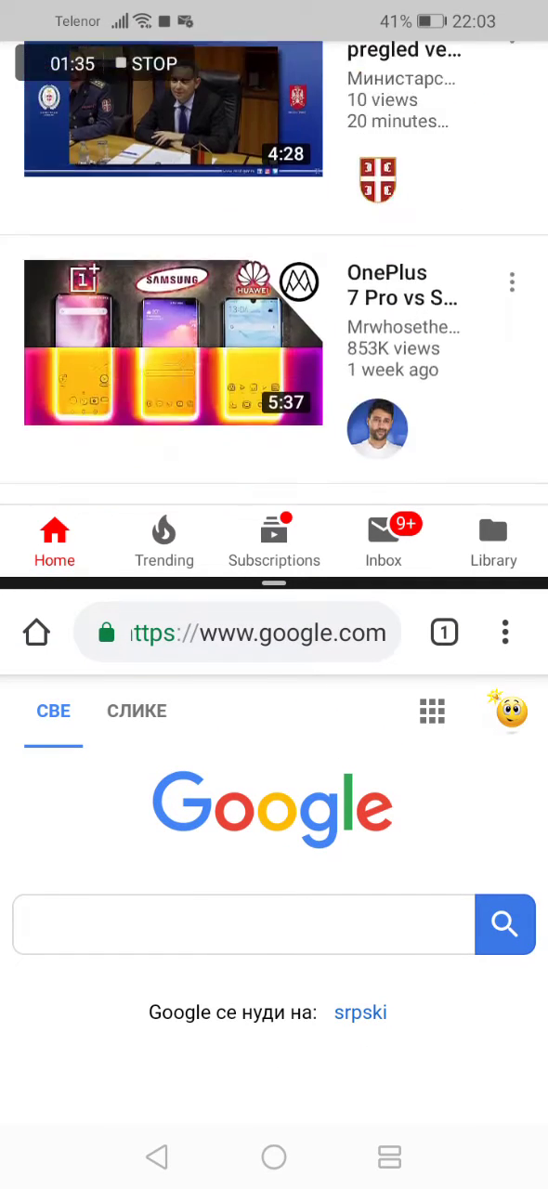
pyautogui.scroll(-5, 274, 279)
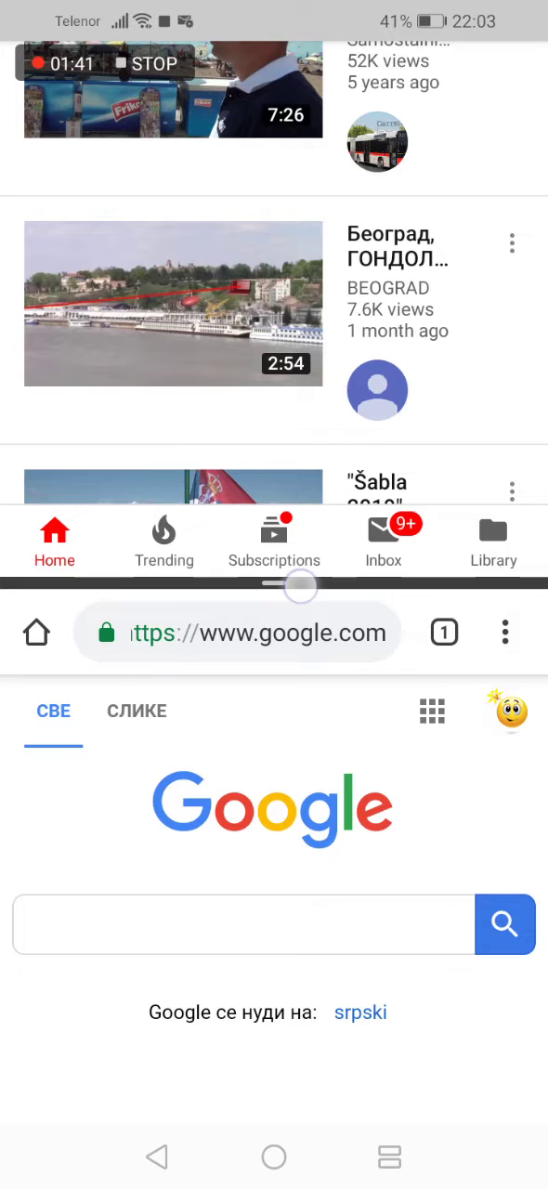
pyautogui.moveTo(302, 584); pyautogui.dragTo(310, 637)
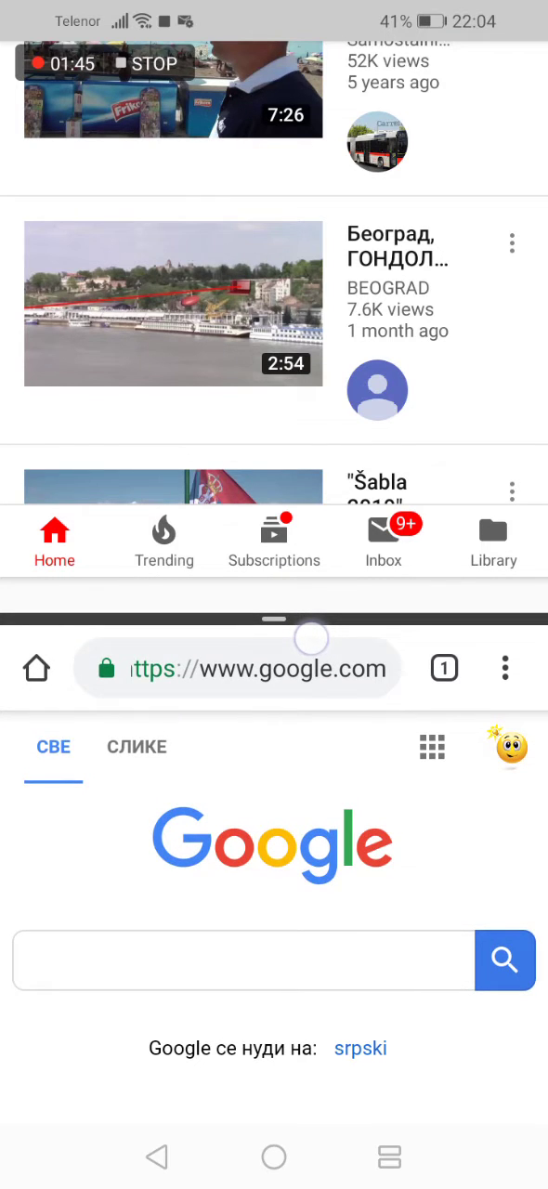
pyautogui.moveTo(307, 621); pyautogui.dragTo(274, 1151)
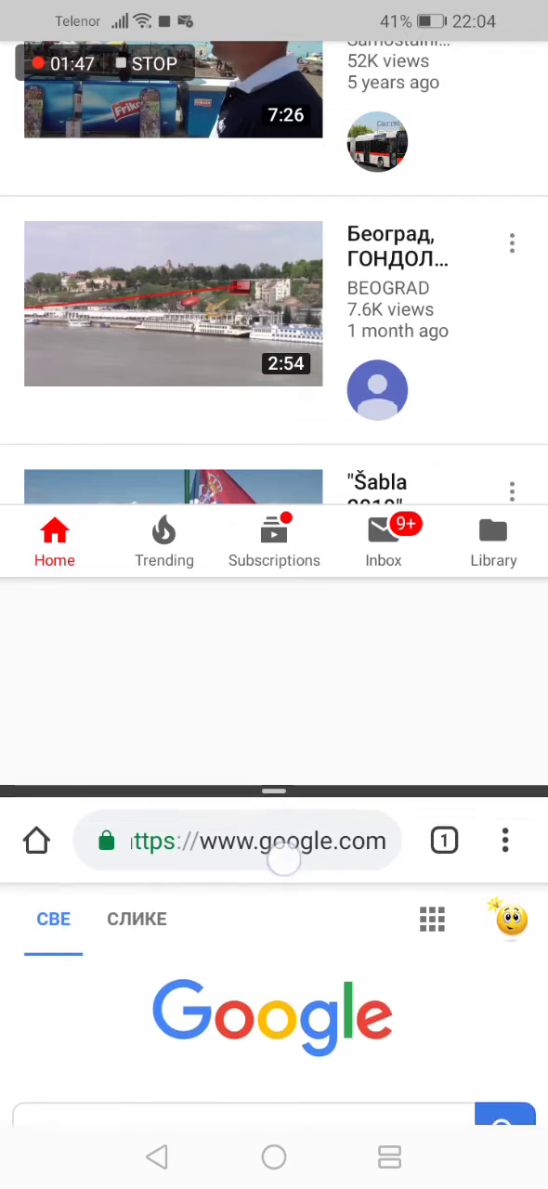
pyautogui.scroll(-5, 274, 594)
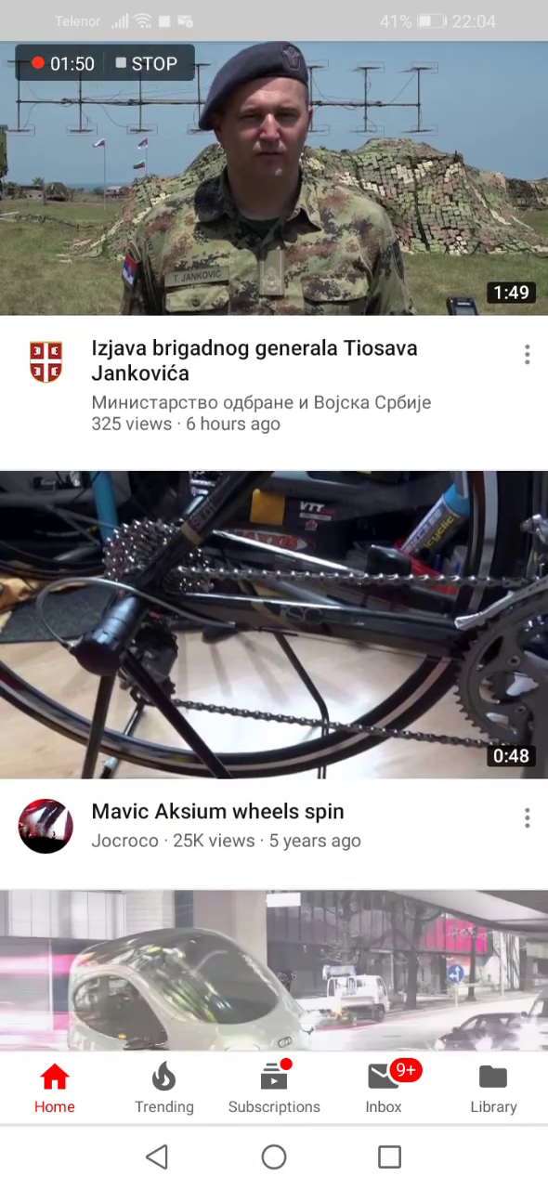
pyautogui.scroll(-5, 274, 595)
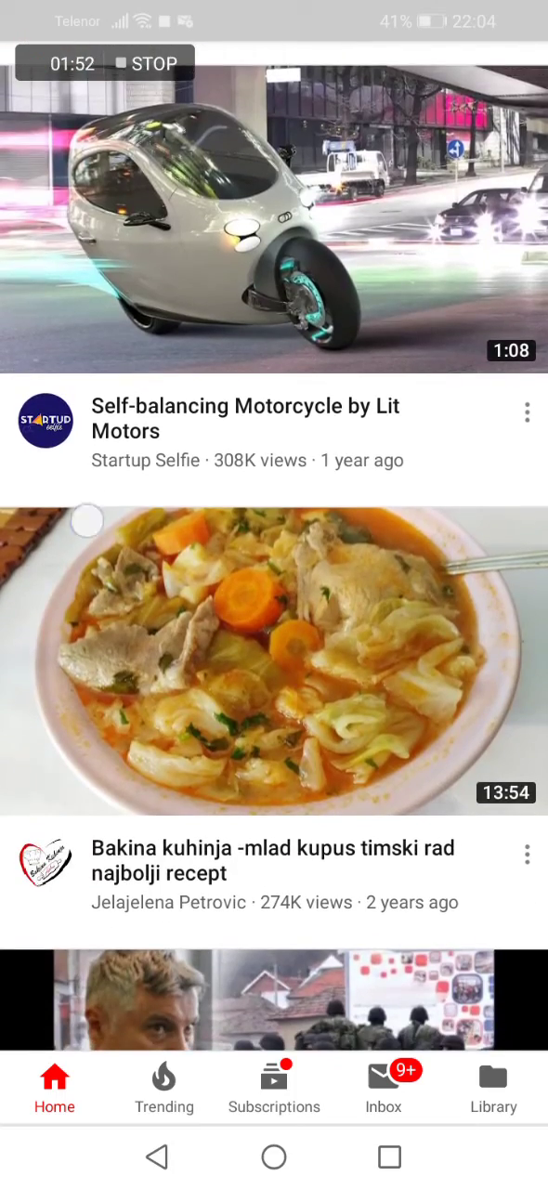
pyautogui.scroll(-5, 274, 595)
pyautogui.scroll(-5, 274, 594)
pyautogui.scroll(-3, 274, 595)
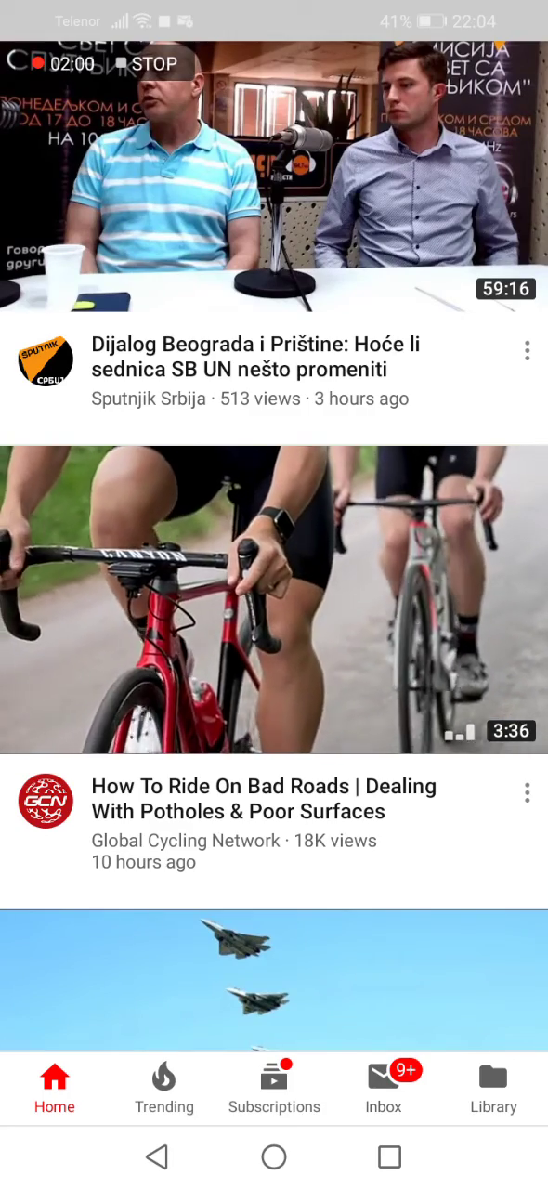
pyautogui.scroll(-10, 274, 594)
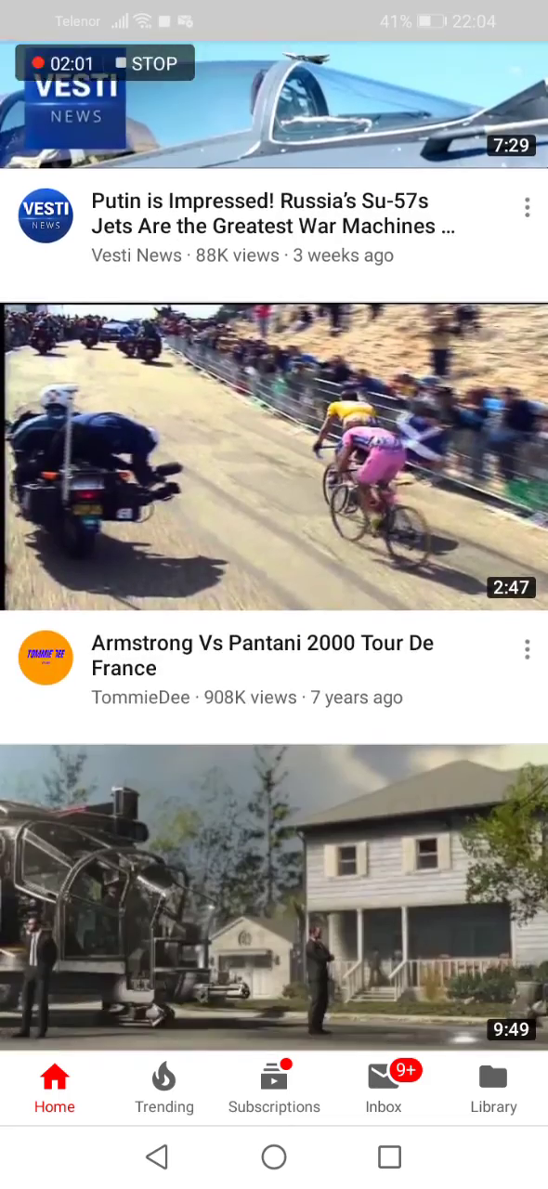
pyautogui.scroll(-8, 274, 595)
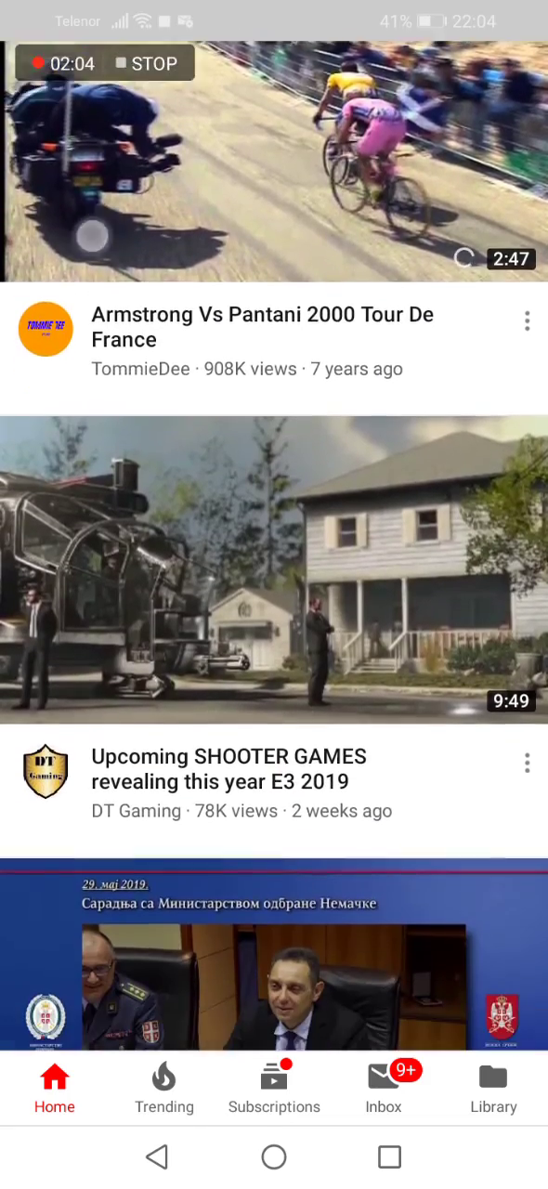
pyautogui.scroll(-10, 274, 595)
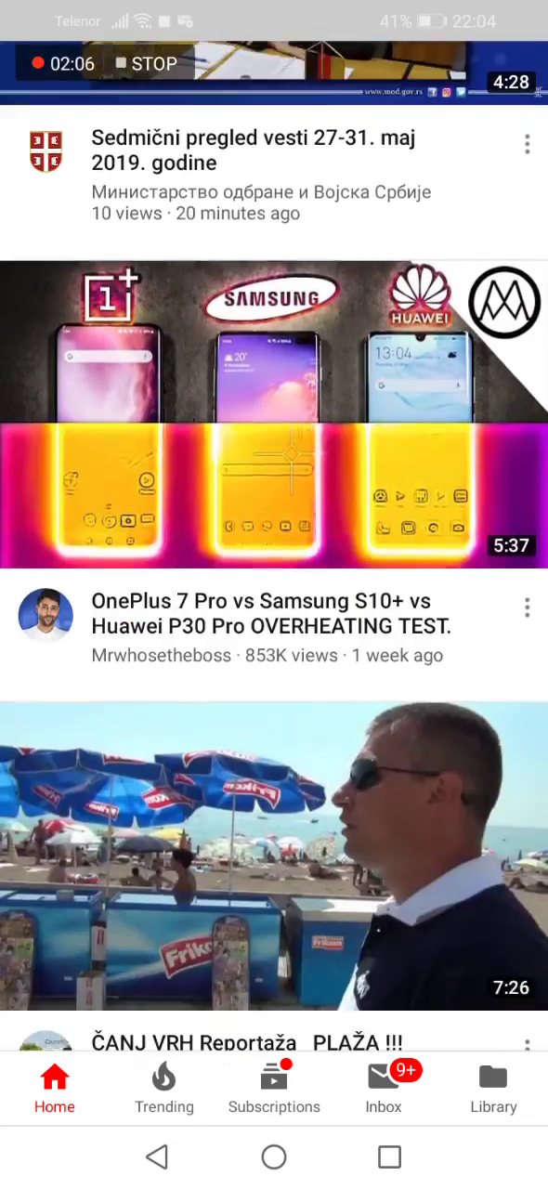